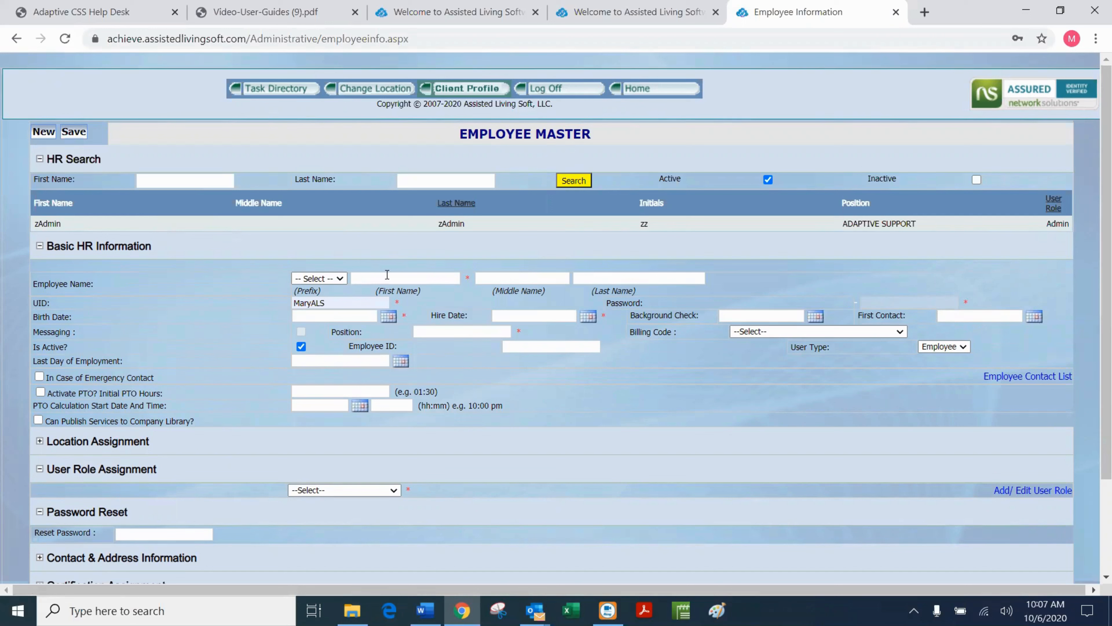
Enter USERFIRST, MI and LASTNAME as the employee's first, middle and last name.
{"action": "left_click", "coordinate": [386, 275]}
{"action": "type", "text": "US"}
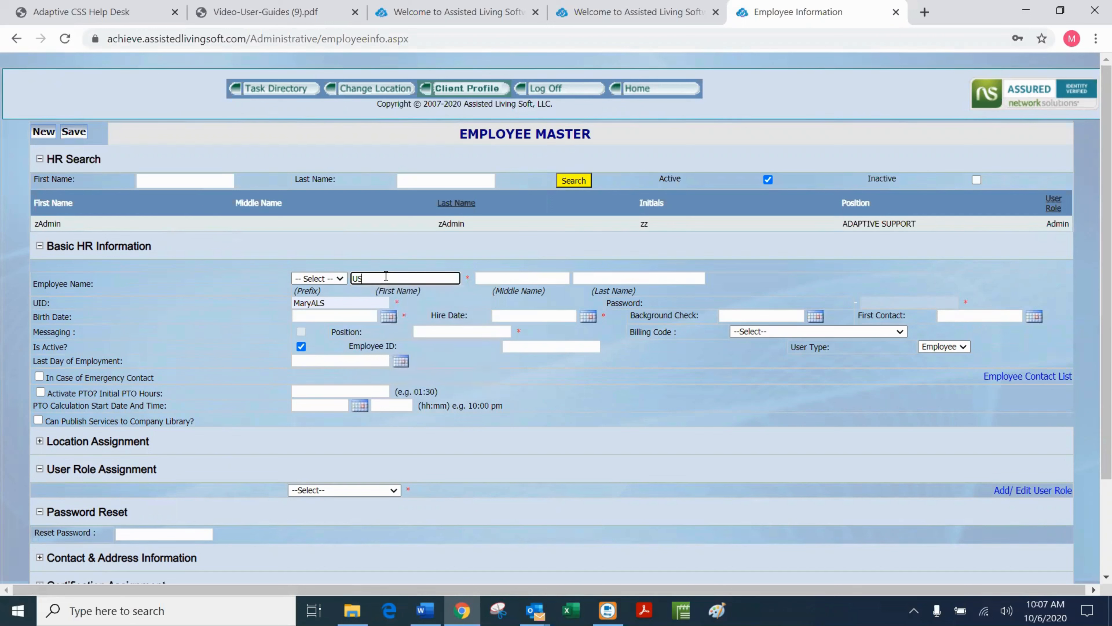
{"action": "type", "text": "ER F"}
{"action": "key", "text": "BackSpace"}
{"action": "type", "text": "IRST"}
{"action": "key", "text": "BackSpace"}
{"action": "key", "text": "BackSpace"}
{"action": "key", "text": "BackSpace"}
{"action": "key", "text": "BackSpace"}
{"action": "key", "text": "BackSpace"}
{"action": "type", "text": "FIRST"}
{"action": "key", "text": "Tab"}
{"action": "type", "text": "MI"}
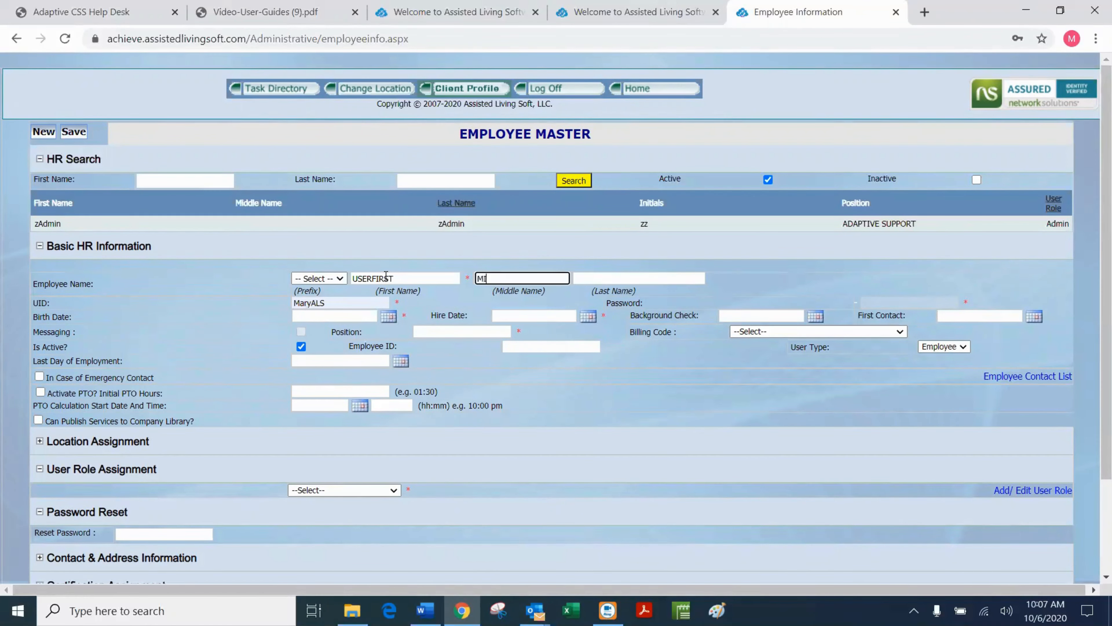
{"action": "key", "text": "Tab"}
{"action": "type", "text": "L"}
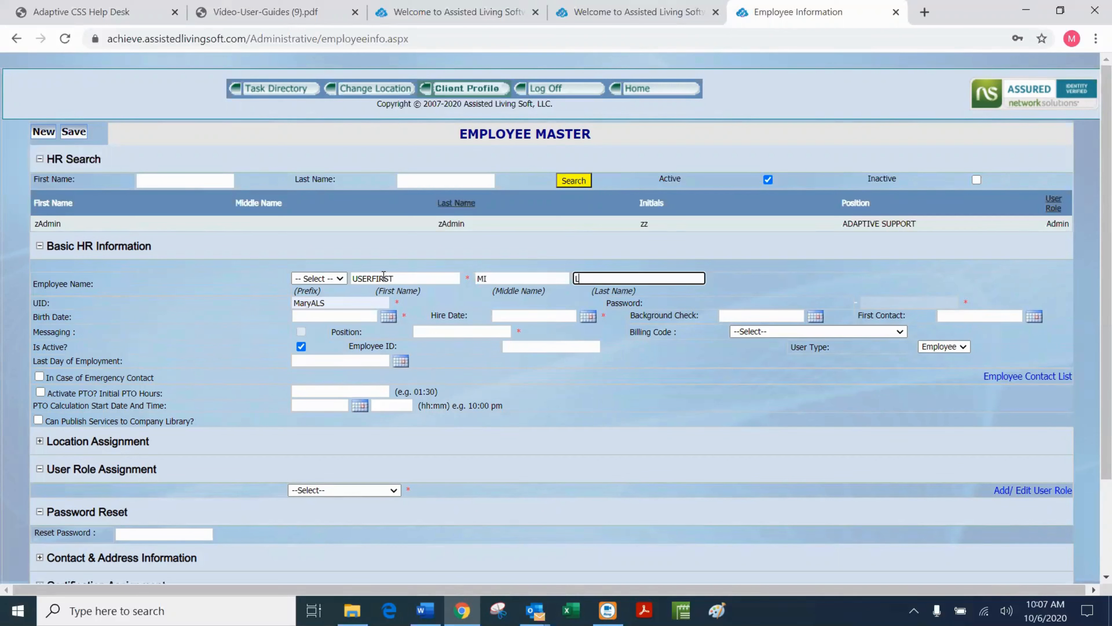
{"action": "type", "text": "ASTNAME"}
Replace the prefilled UID with the new employee's user ID.
{"action": "left_click", "coordinate": [331, 303]}
{"action": "double_click", "coordinate": [299, 306]}
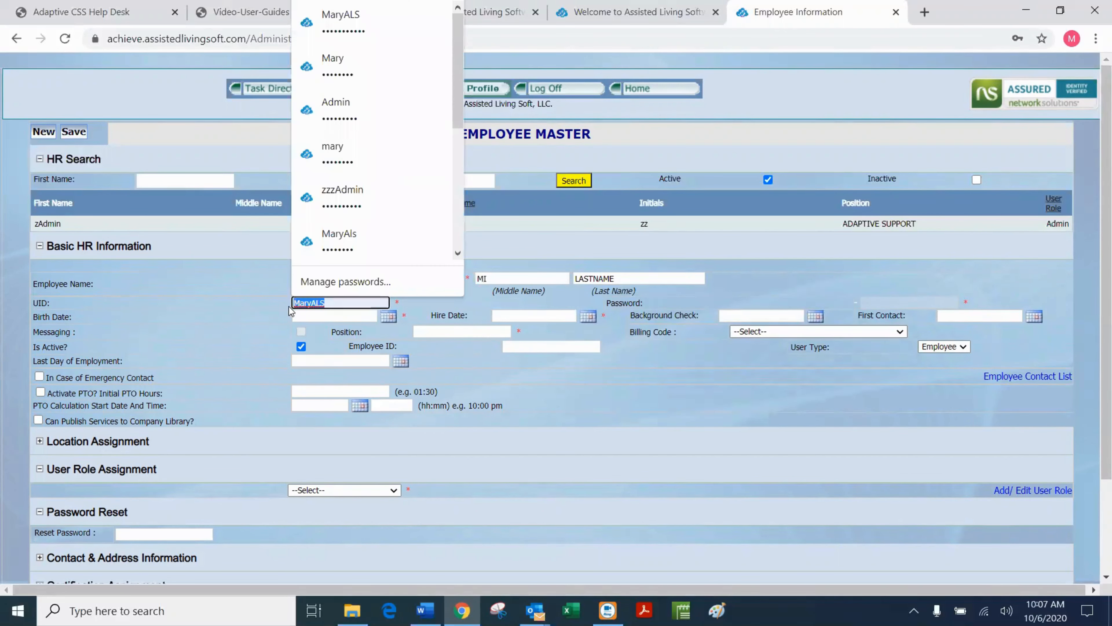
{"action": "key", "text": "BackSpace"}
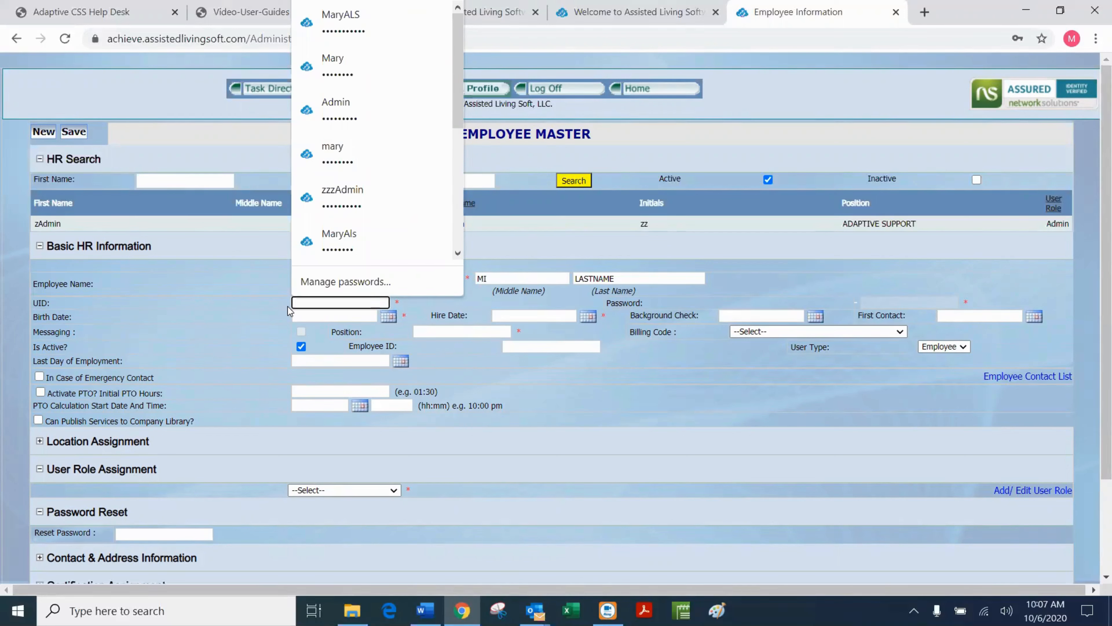
{"action": "type", "text": "USERID"}
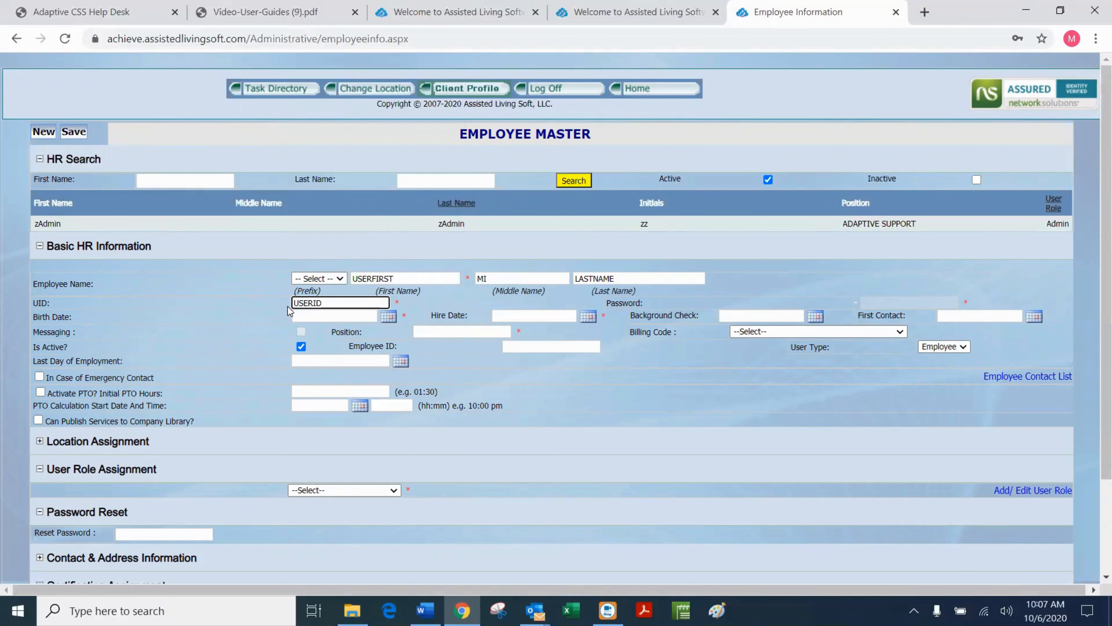
{"action": "left_click", "coordinate": [331, 304]}
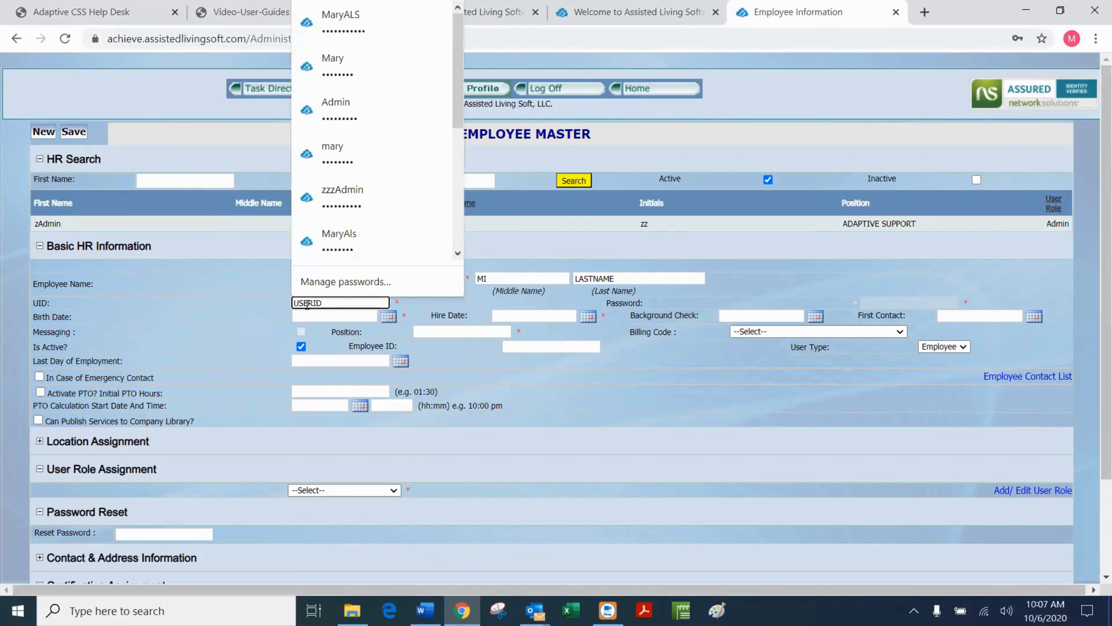
{"action": "left_click", "coordinate": [210, 298]}
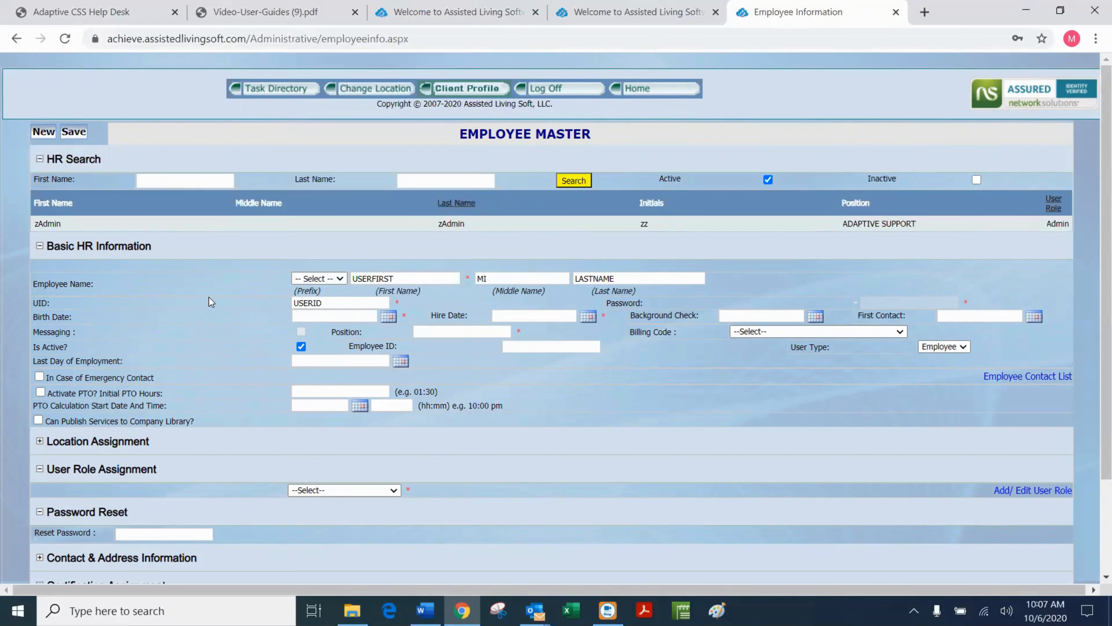
Enter 1/1/1950 as the birth date and 9/1/2020 as the hire date.
{"action": "left_click", "coordinate": [389, 317]}
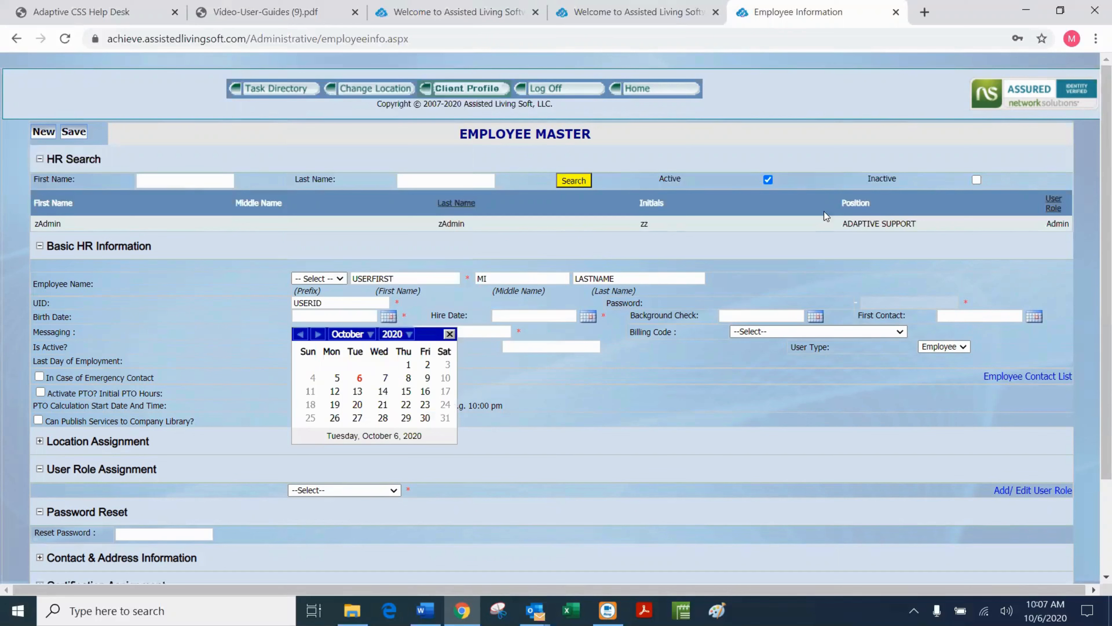
{"action": "left_click", "coordinate": [447, 334]}
{"action": "left_click", "coordinate": [307, 315]}
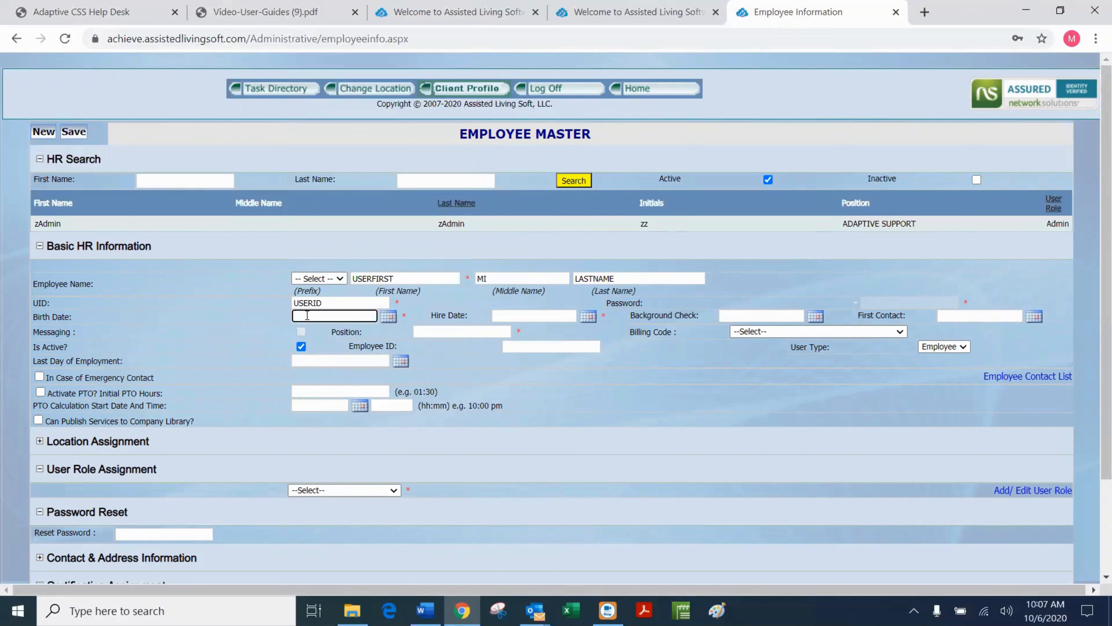
{"action": "type", "text": "1/1/1950"}
{"action": "left_click", "coordinate": [554, 311]}
{"action": "type", "text": "9"}
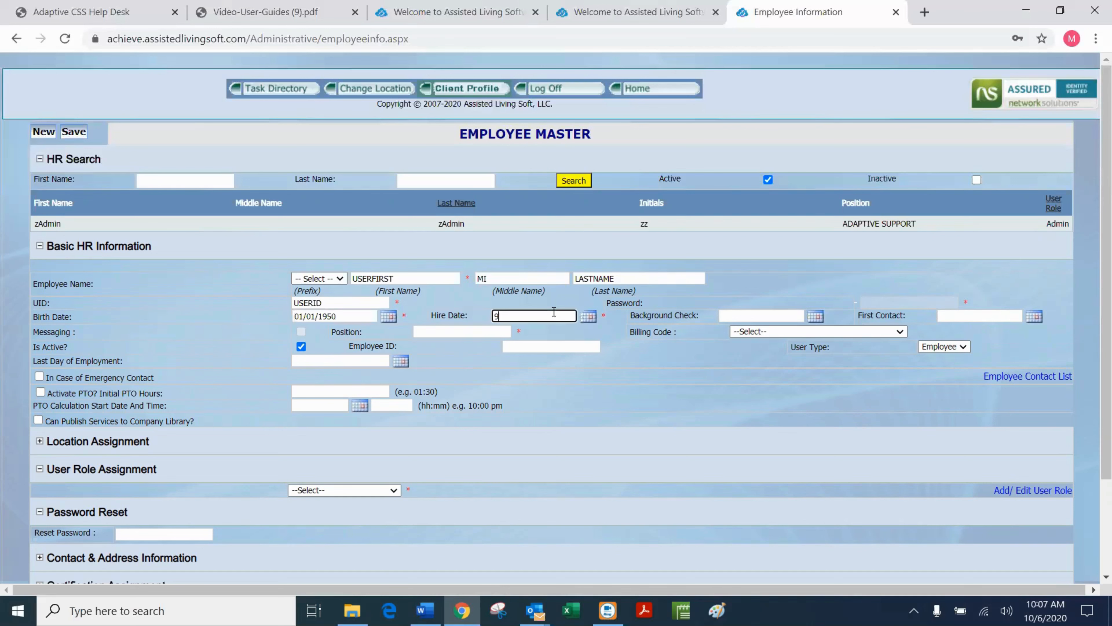
{"action": "type", "text": "/1/2020"}
{"action": "left_click", "coordinate": [757, 291]}
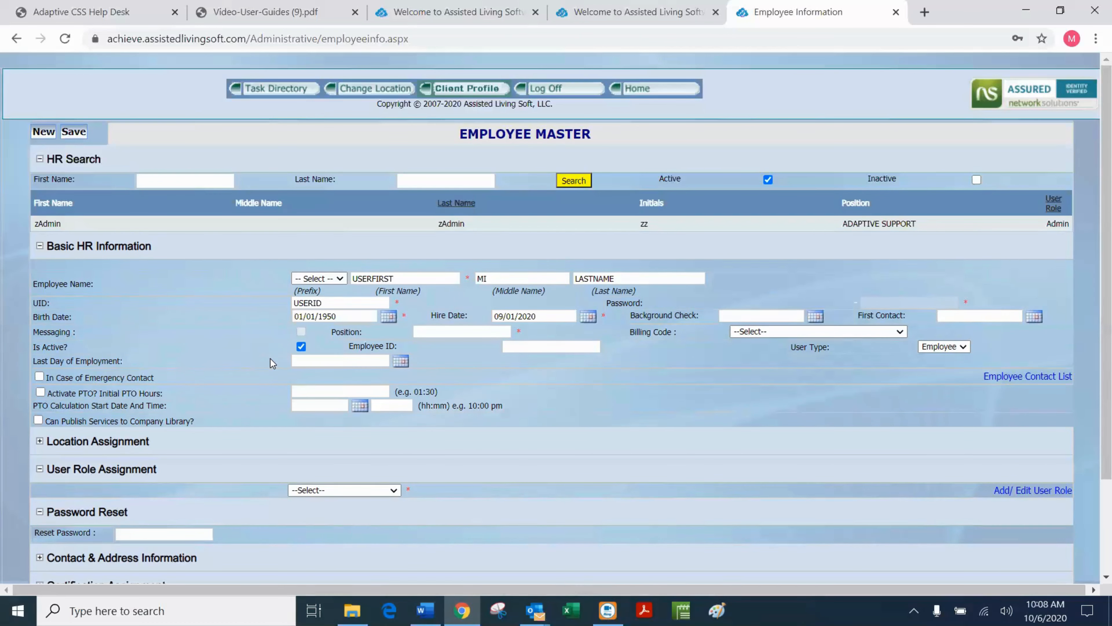
Mark the employee as active with the position Administrator.
{"action": "left_click", "coordinate": [301, 346]}
{"action": "left_click", "coordinate": [433, 332]}
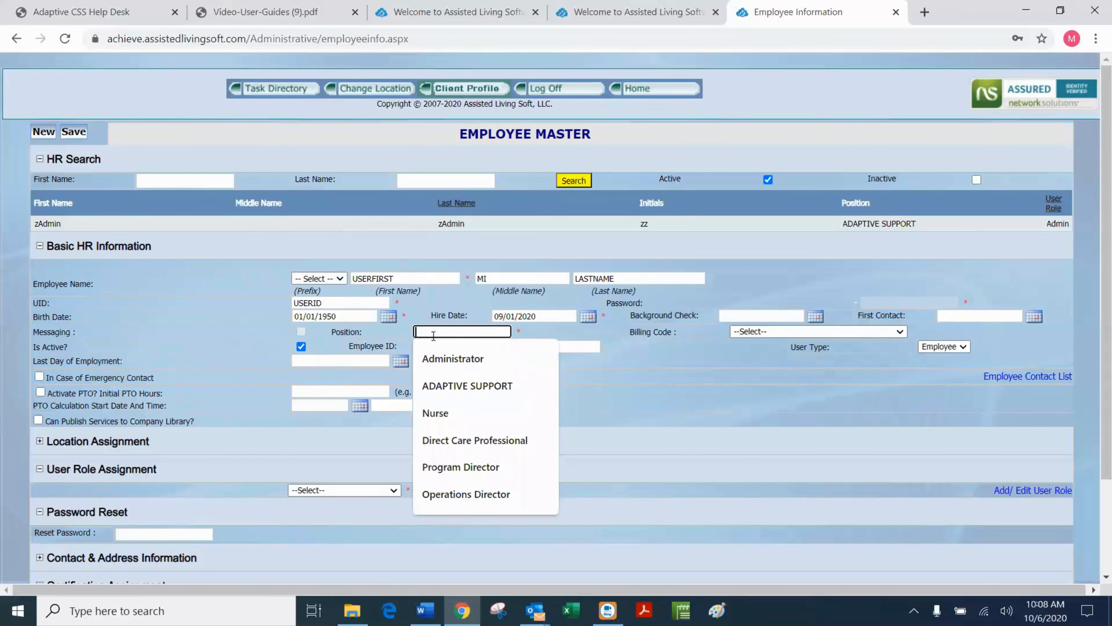
{"action": "left_click", "coordinate": [441, 358]}
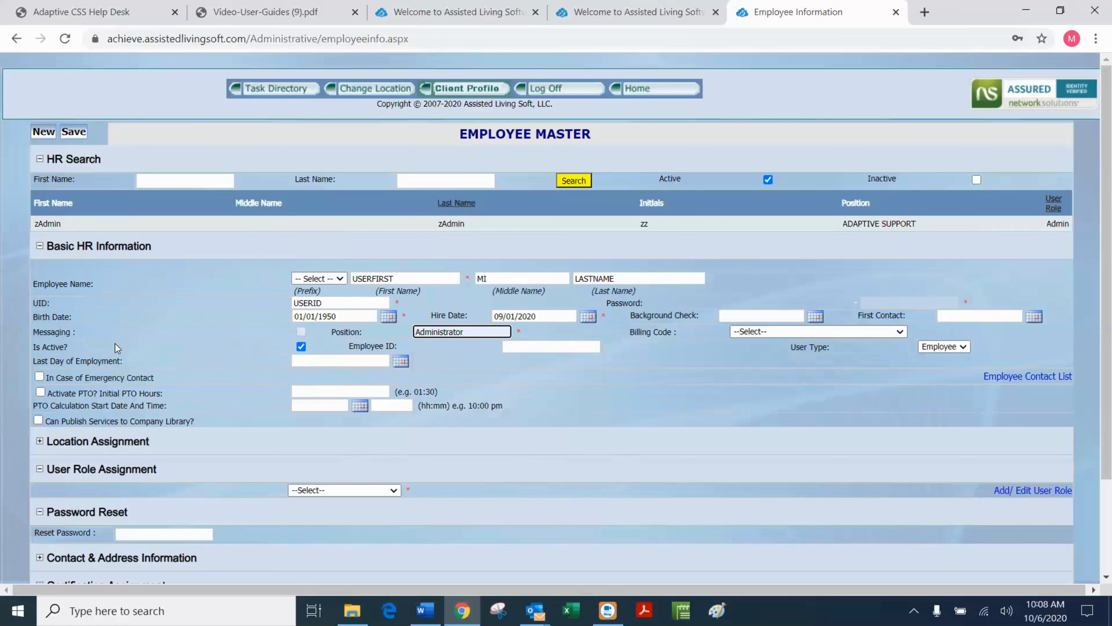
Leave Can Publish Services unchecked and expand the Location Assignment options.
{"action": "left_click", "coordinate": [38, 420]}
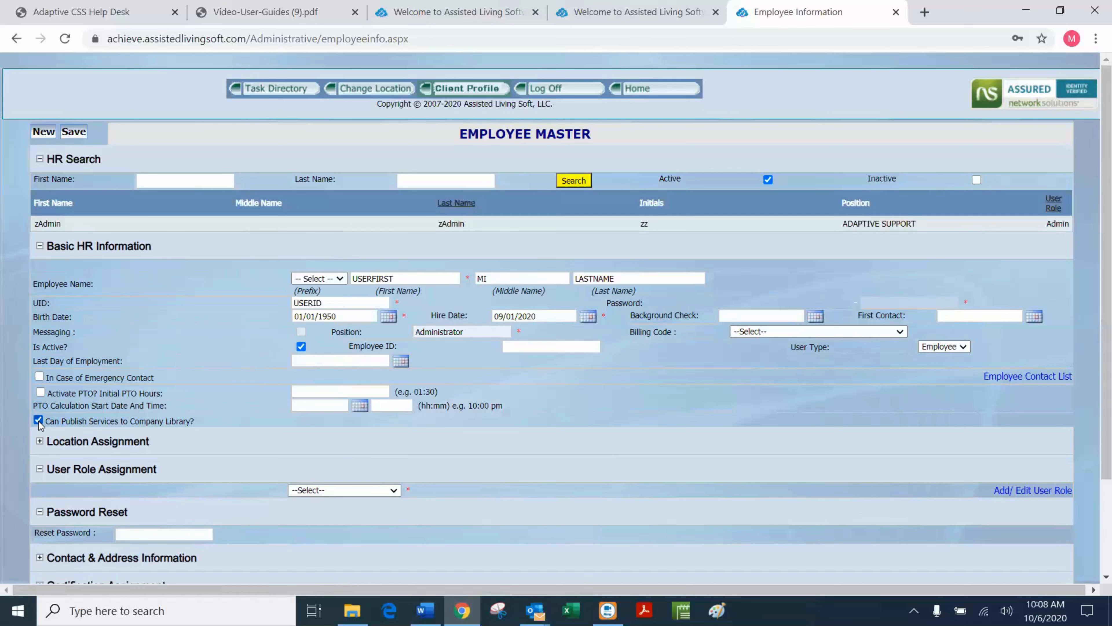
{"action": "left_click", "coordinate": [39, 420]}
{"action": "left_click", "coordinate": [40, 441]}
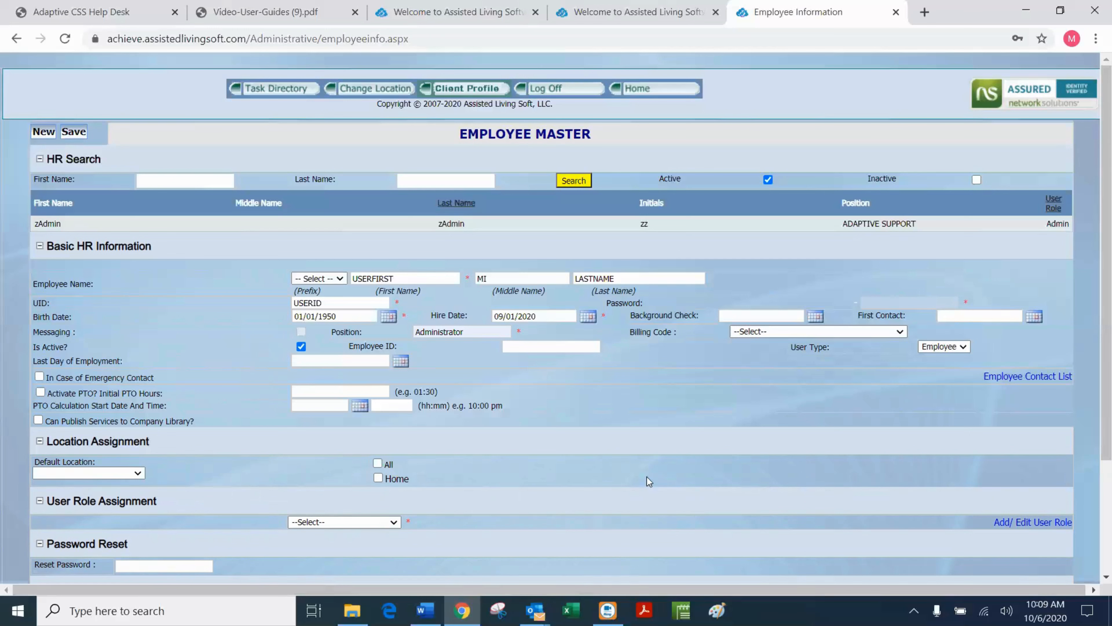
Check the Home location and set the User Role Assignment to Admin.
{"action": "left_click", "coordinate": [378, 477]}
{"action": "scroll", "coordinate": [111, 448], "scroll_direction": "down", "scroll_amount": 3}
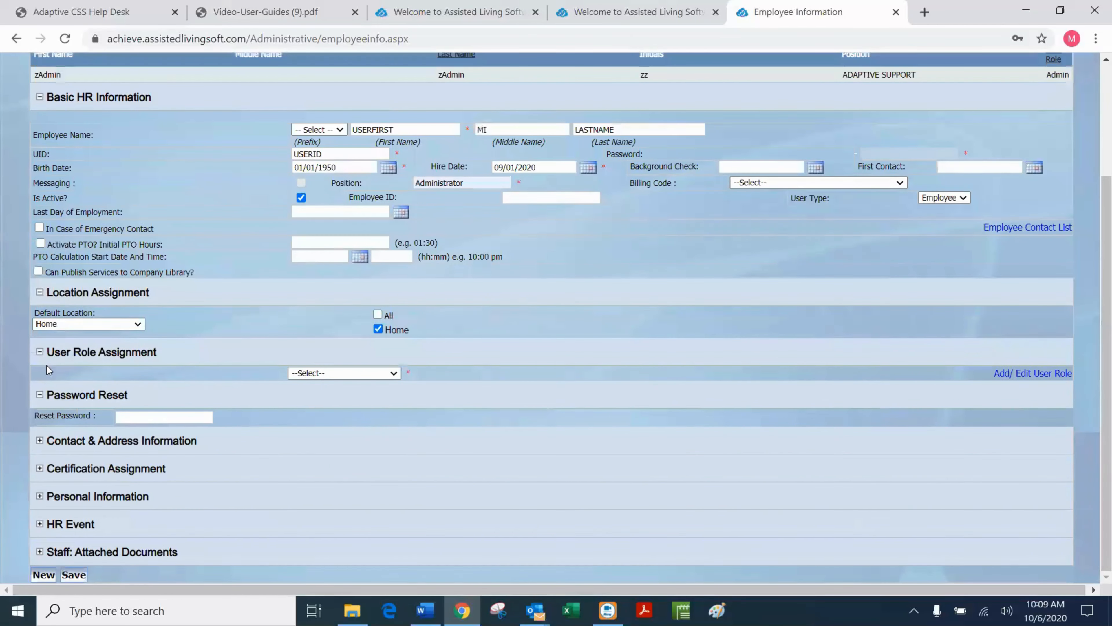
{"action": "left_click", "coordinate": [393, 375]}
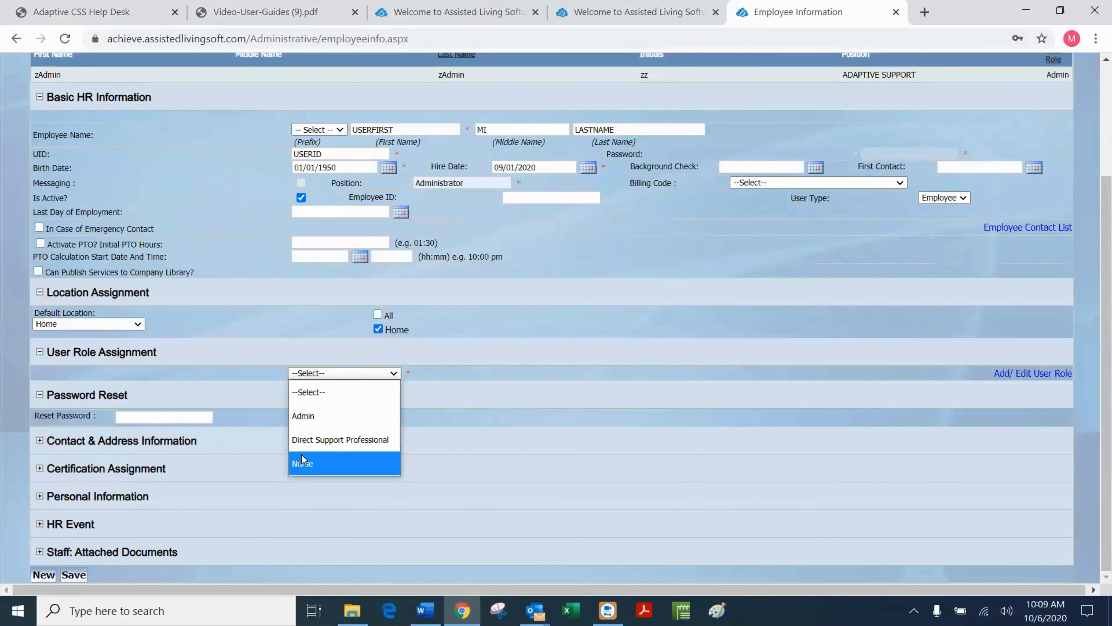
{"action": "left_click", "coordinate": [308, 416]}
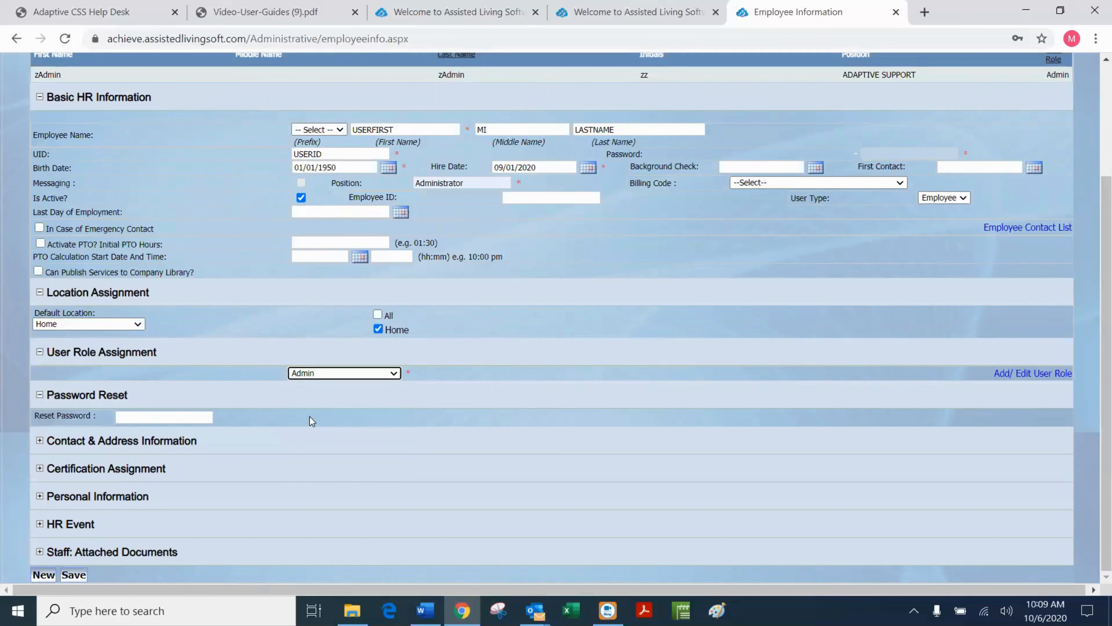
Expand Contact & Address Information and enter the employee's cell and work phone numbers.
{"action": "left_click", "coordinate": [40, 441]}
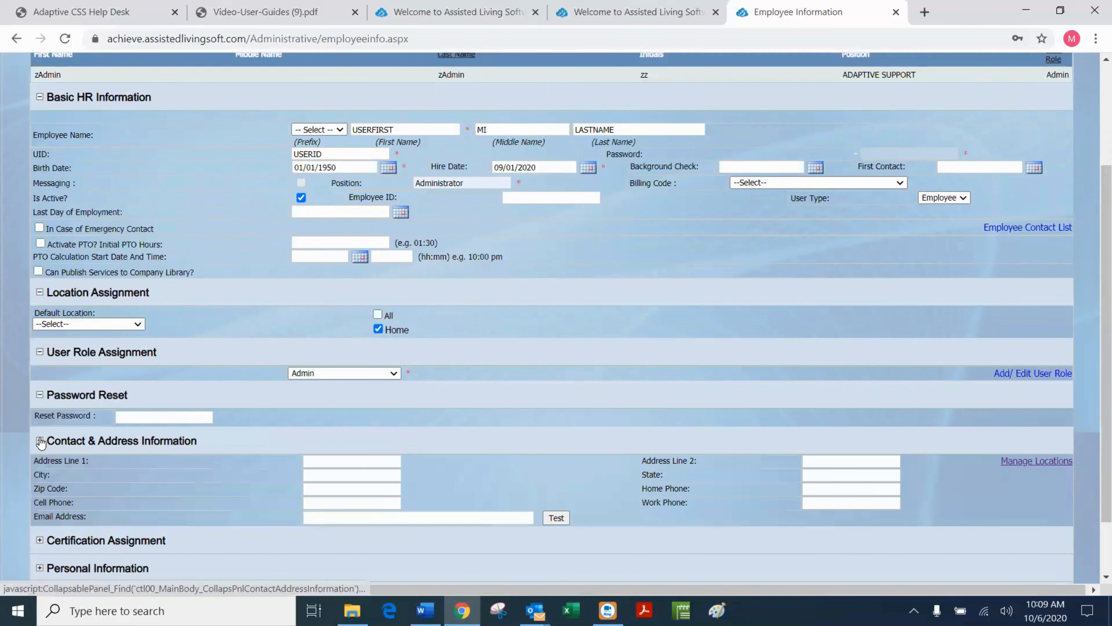
{"action": "left_click", "coordinate": [328, 501]}
{"action": "type", "text": "65"}
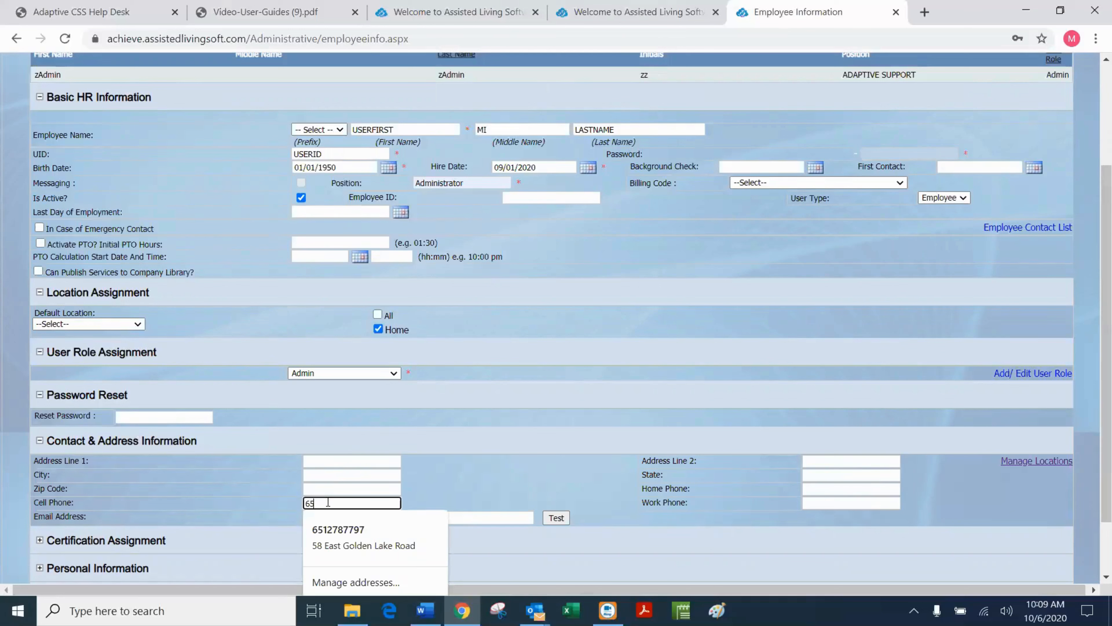
{"action": "type", "text": "1-123-1234"}
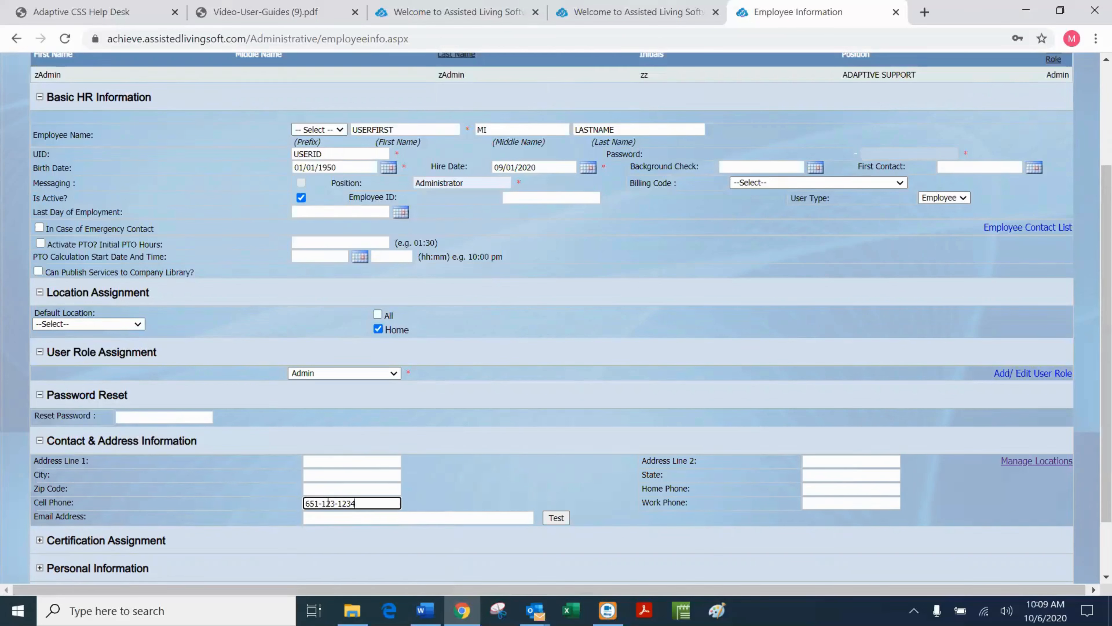
{"action": "key", "text": "Tab"}
{"action": "type", "text": "65"}
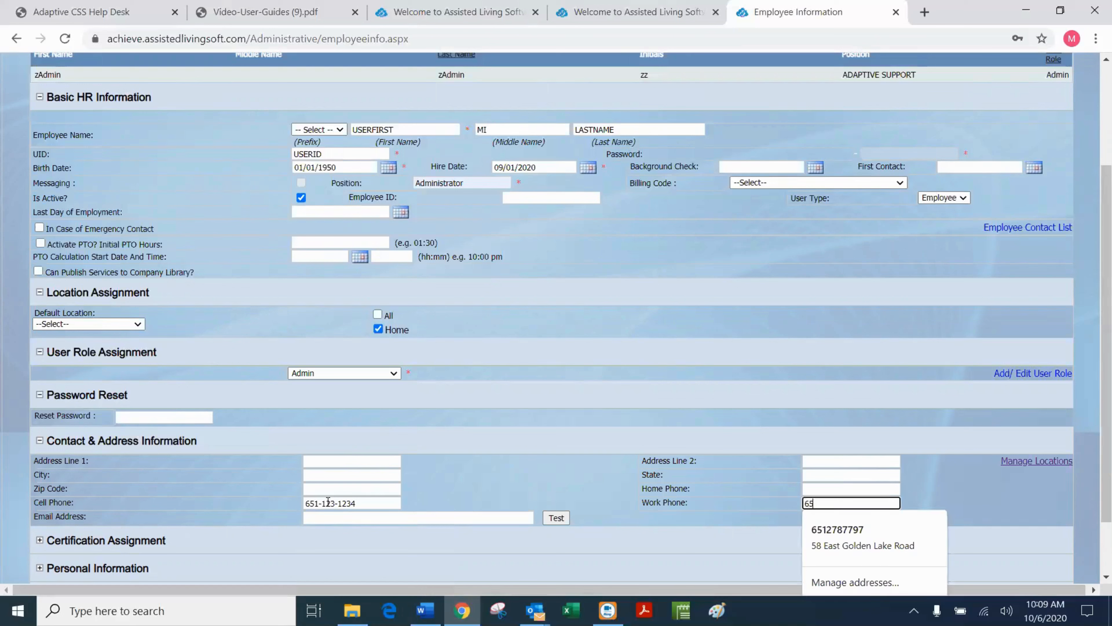
{"action": "type", "text": "1-123-1234"}
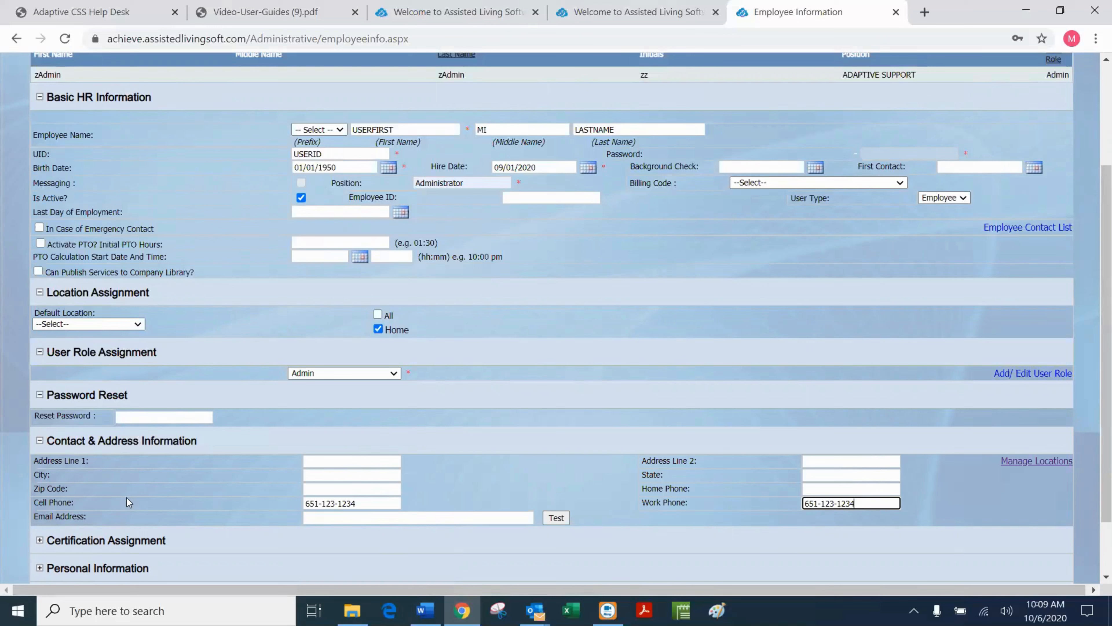
Fill in the employee's e-mail address using the autofill suggestion.
{"action": "left_click", "coordinate": [351, 518]}
{"action": "type", "text": "email@email.com"}
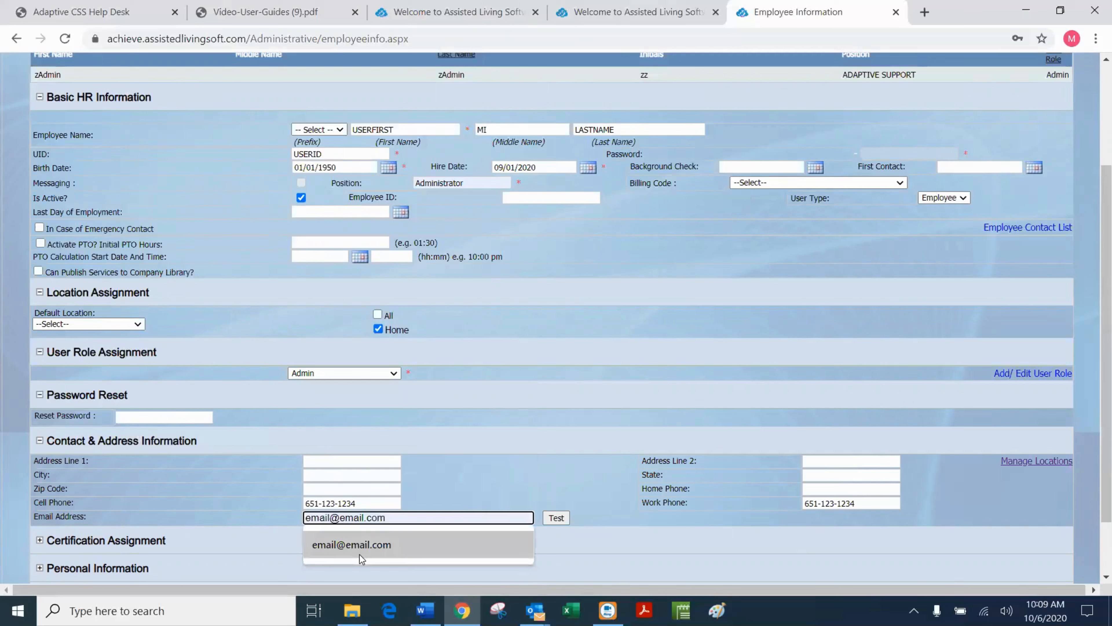
{"action": "left_click", "coordinate": [360, 554]}
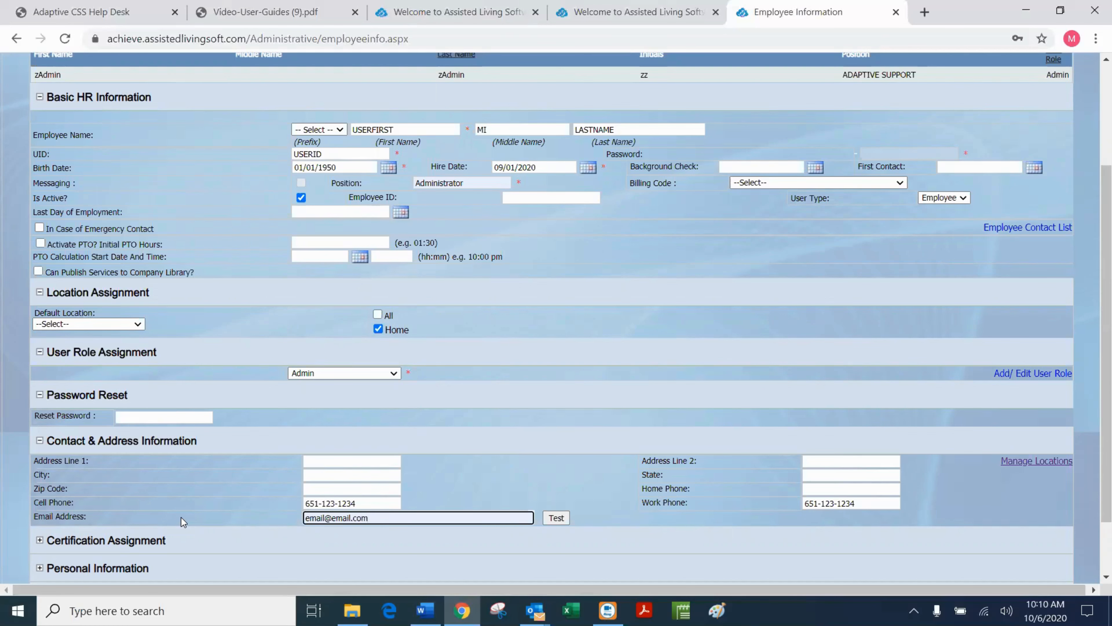
{"action": "scroll", "coordinate": [164, 258], "scroll_direction": "up", "scroll_amount": 2}
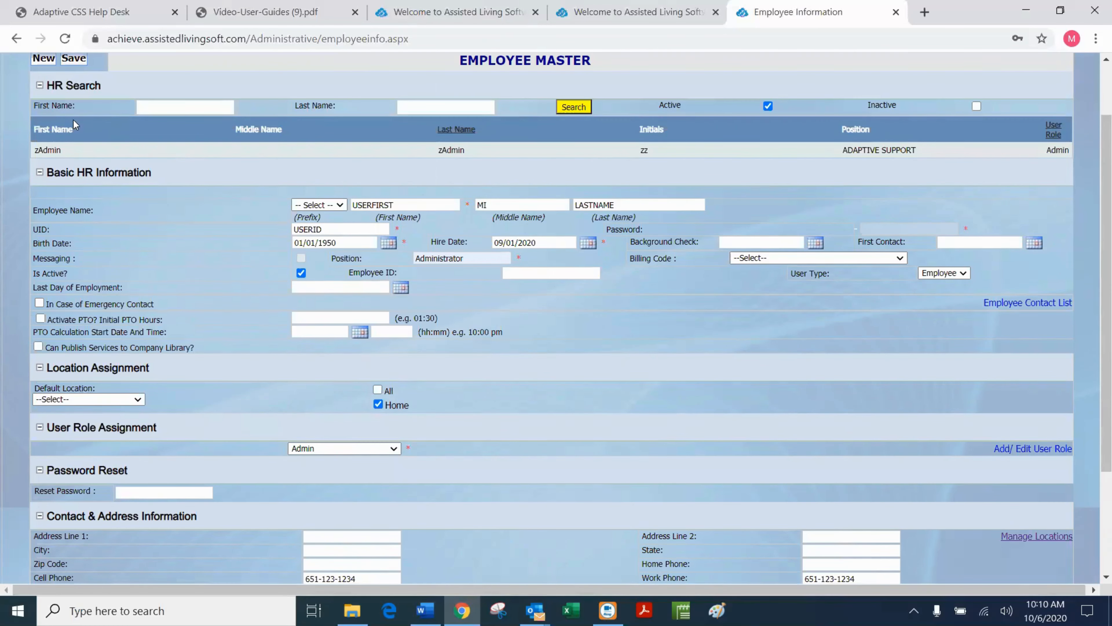
Save the Employee Master record and acknowledge the Record Saved message.
{"action": "left_click", "coordinate": [74, 58]}
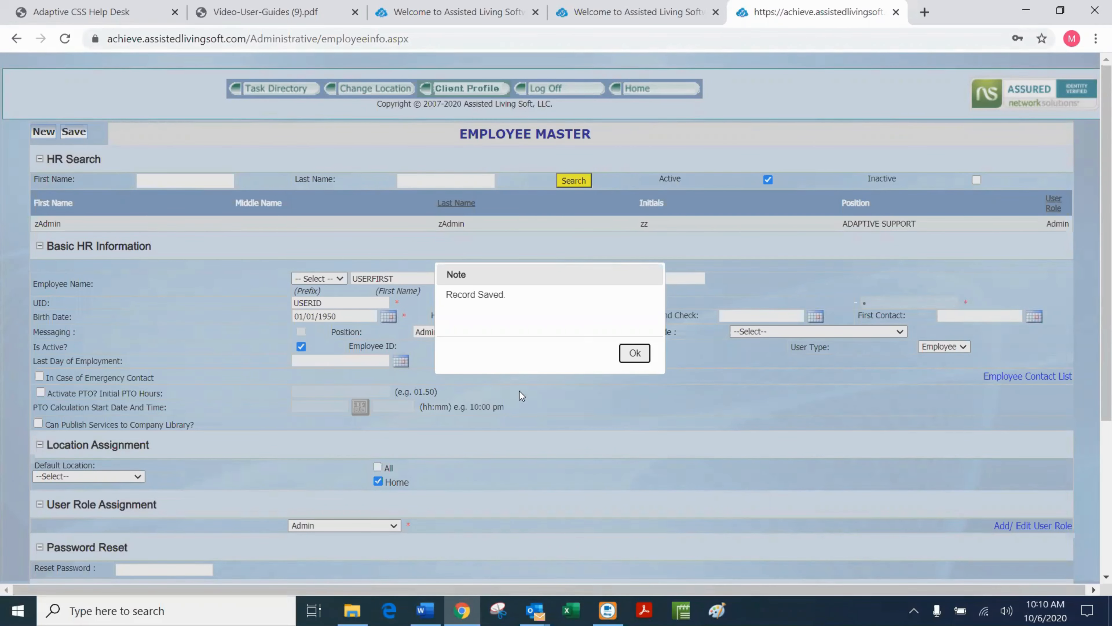
{"action": "left_click", "coordinate": [639, 357]}
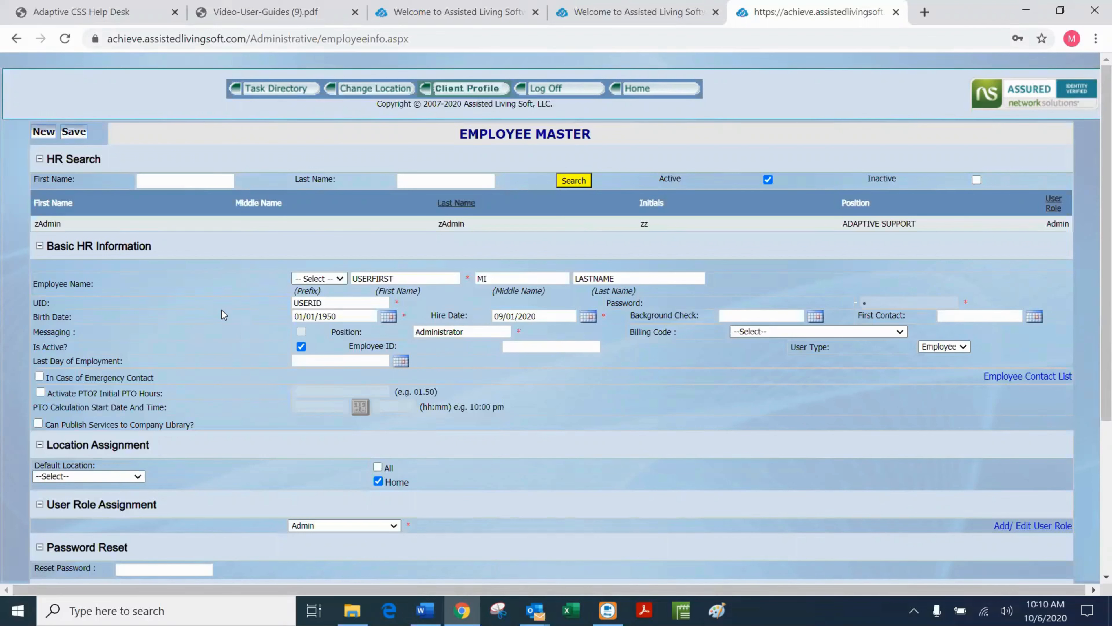
{"action": "scroll", "coordinate": [222, 310], "scroll_direction": "down", "scroll_amount": 5}
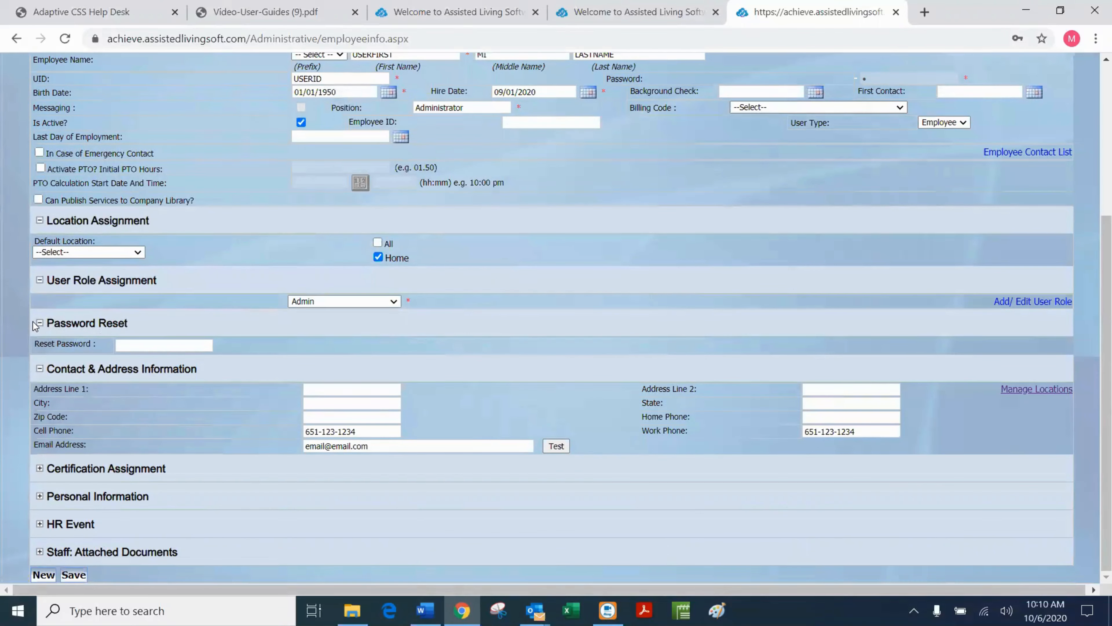
Search the employee list and open the USERFIRST LASTNAME record.
{"action": "scroll", "coordinate": [610, 164], "scroll_direction": "up", "scroll_amount": 5}
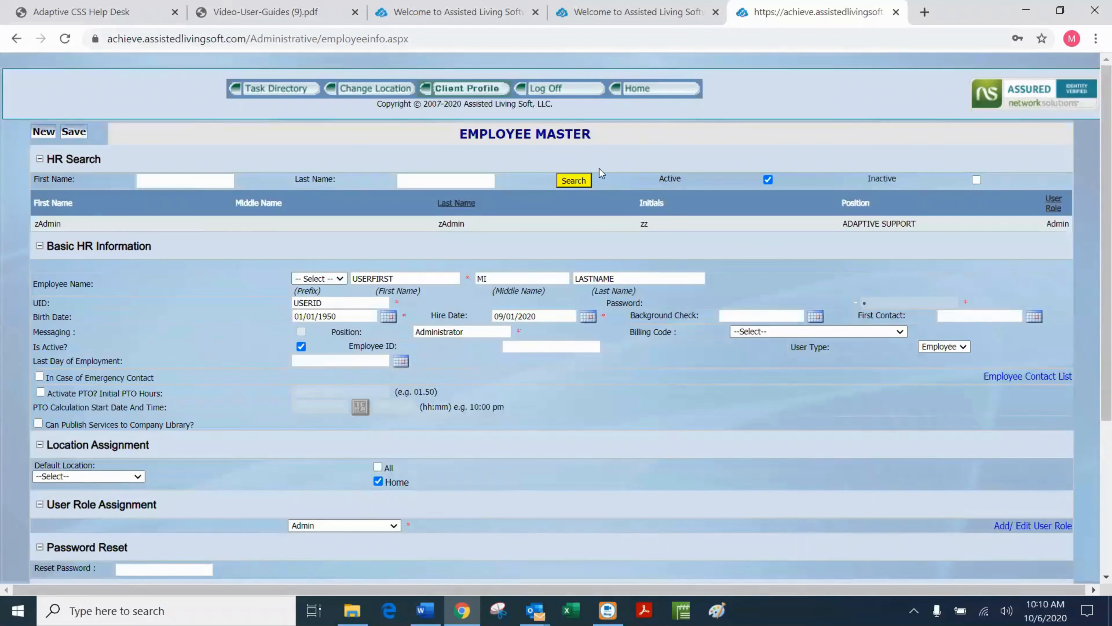
{"action": "left_click", "coordinate": [575, 182]}
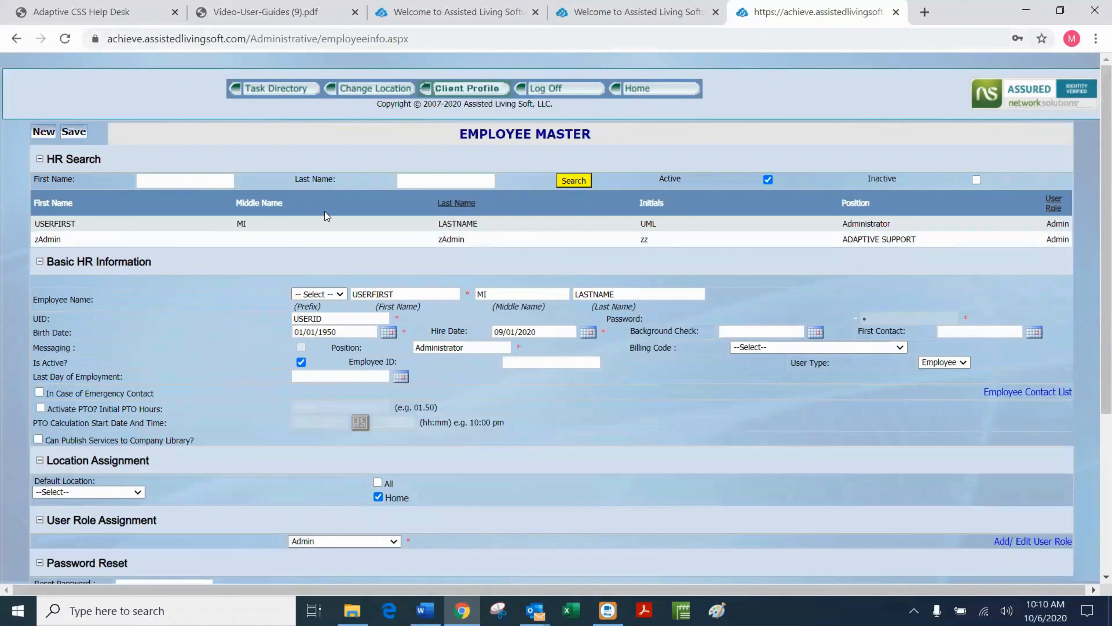
{"action": "left_click", "coordinate": [474, 231]}
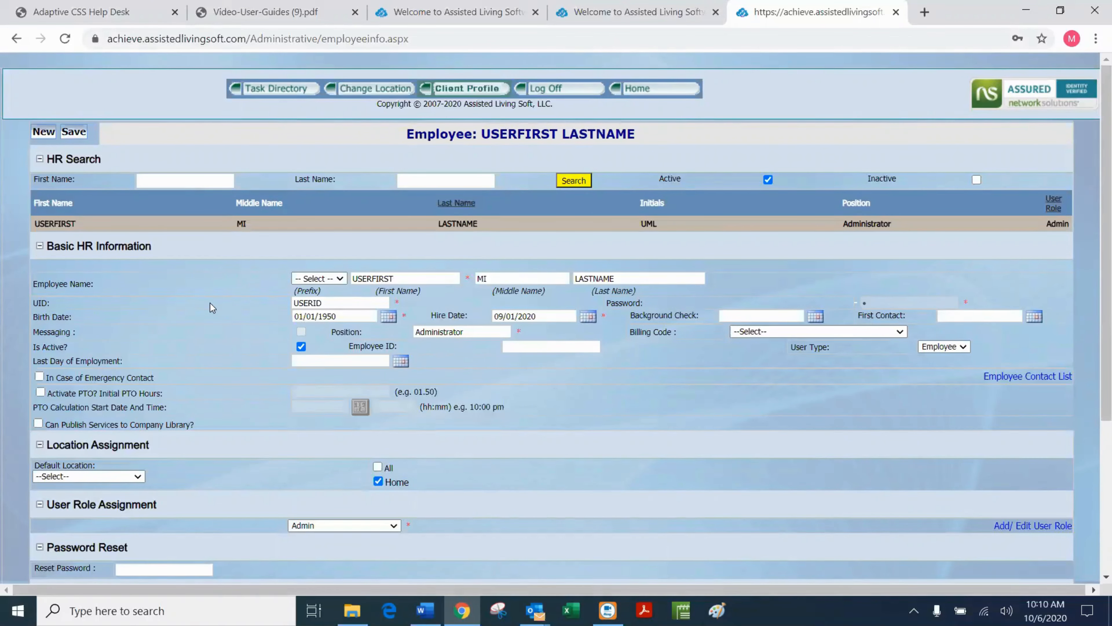
Enter a reset password for the employee and save the record again.
{"action": "scroll", "coordinate": [108, 398], "scroll_direction": "down", "scroll_amount": 5}
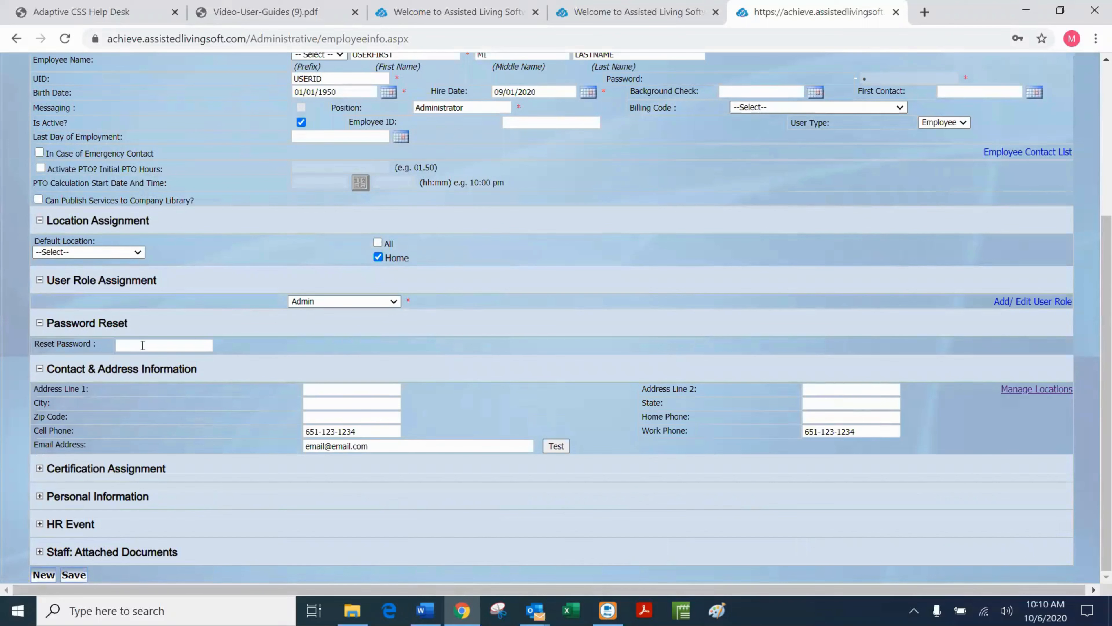
{"action": "left_click", "coordinate": [119, 344]}
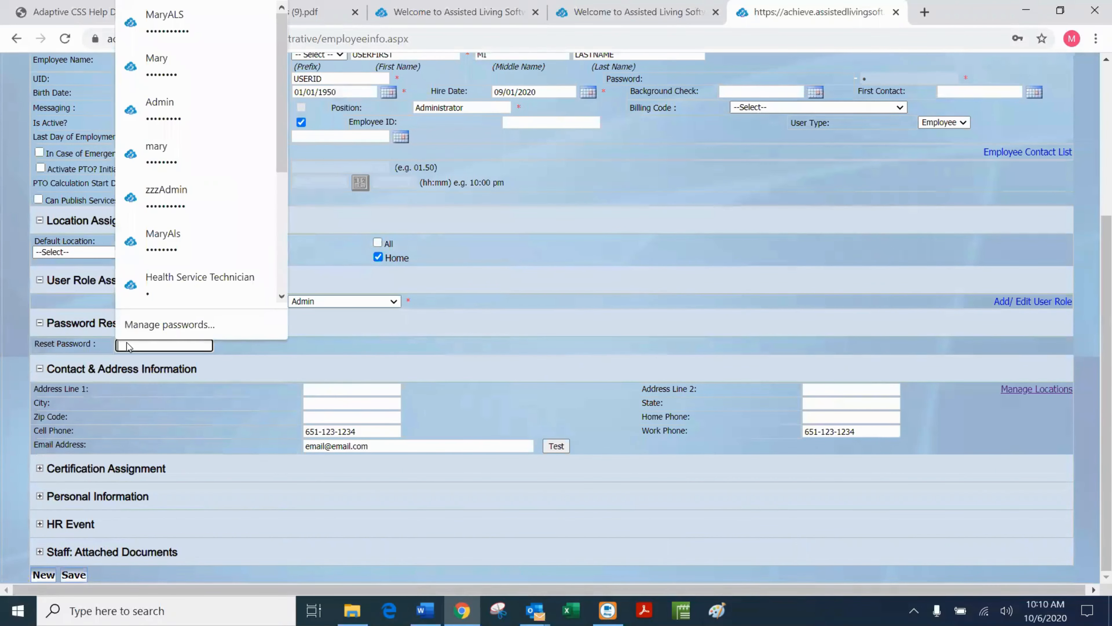
{"action": "type", "text": "1"}
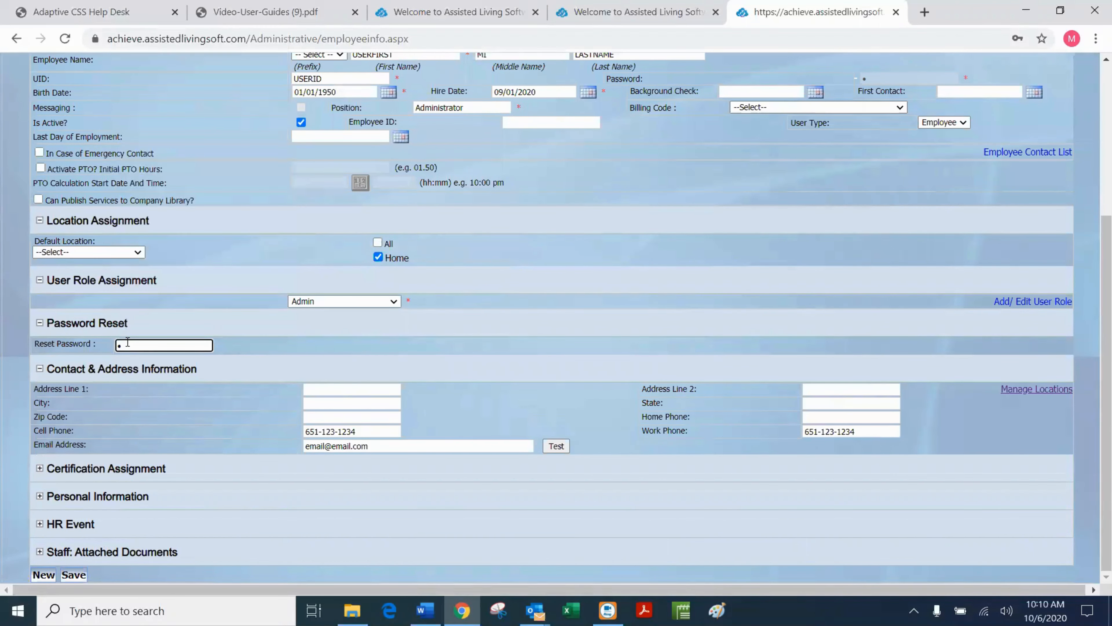
{"action": "key", "text": "Return"}
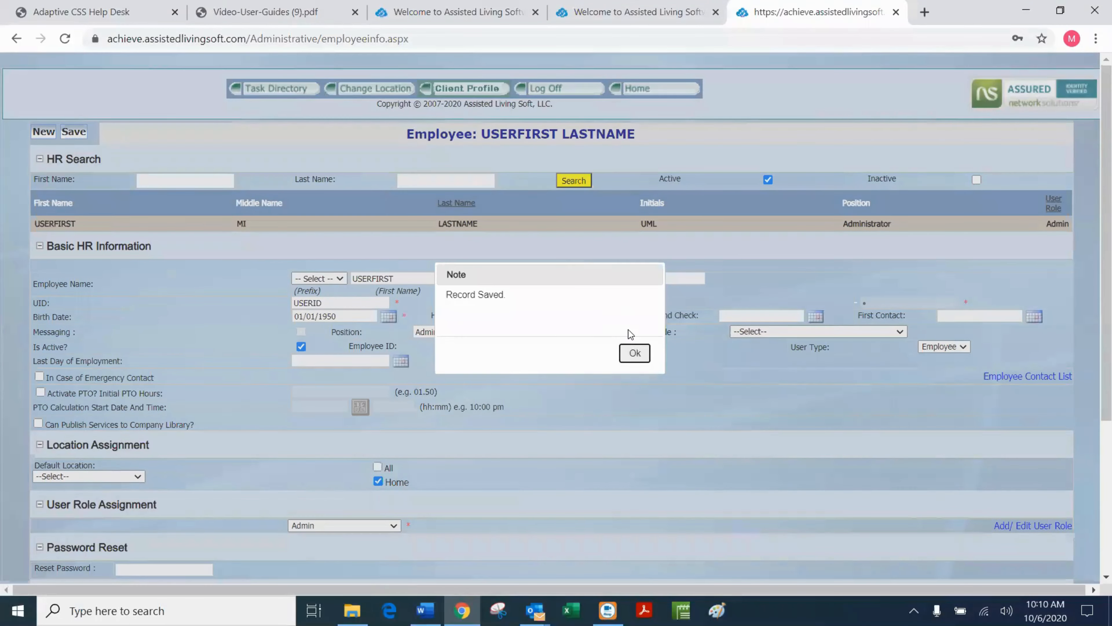
{"action": "left_click", "coordinate": [632, 355]}
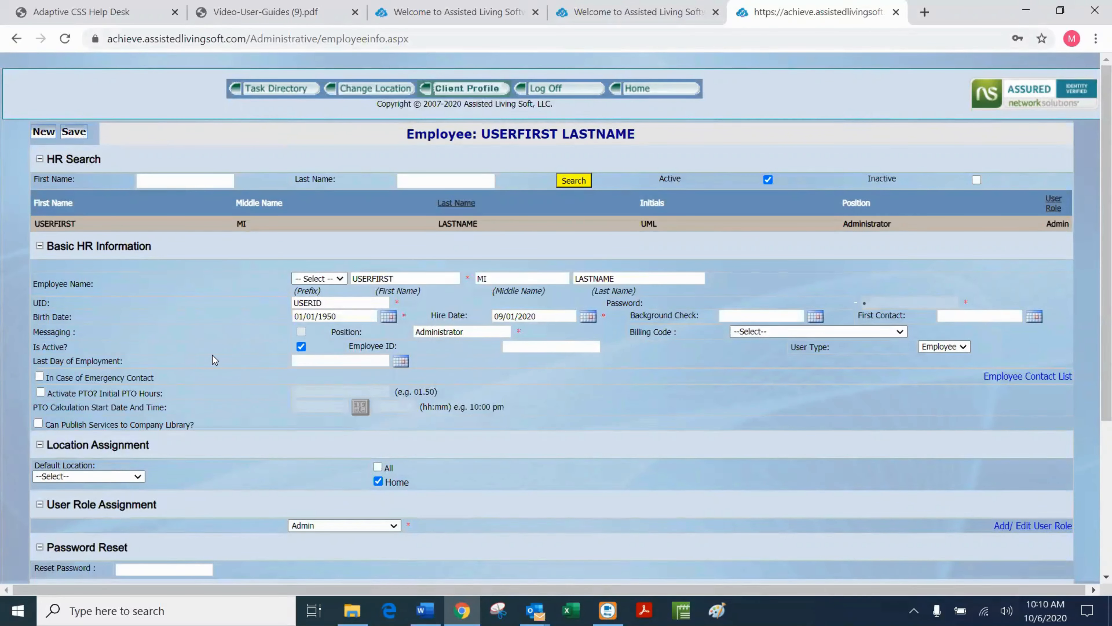